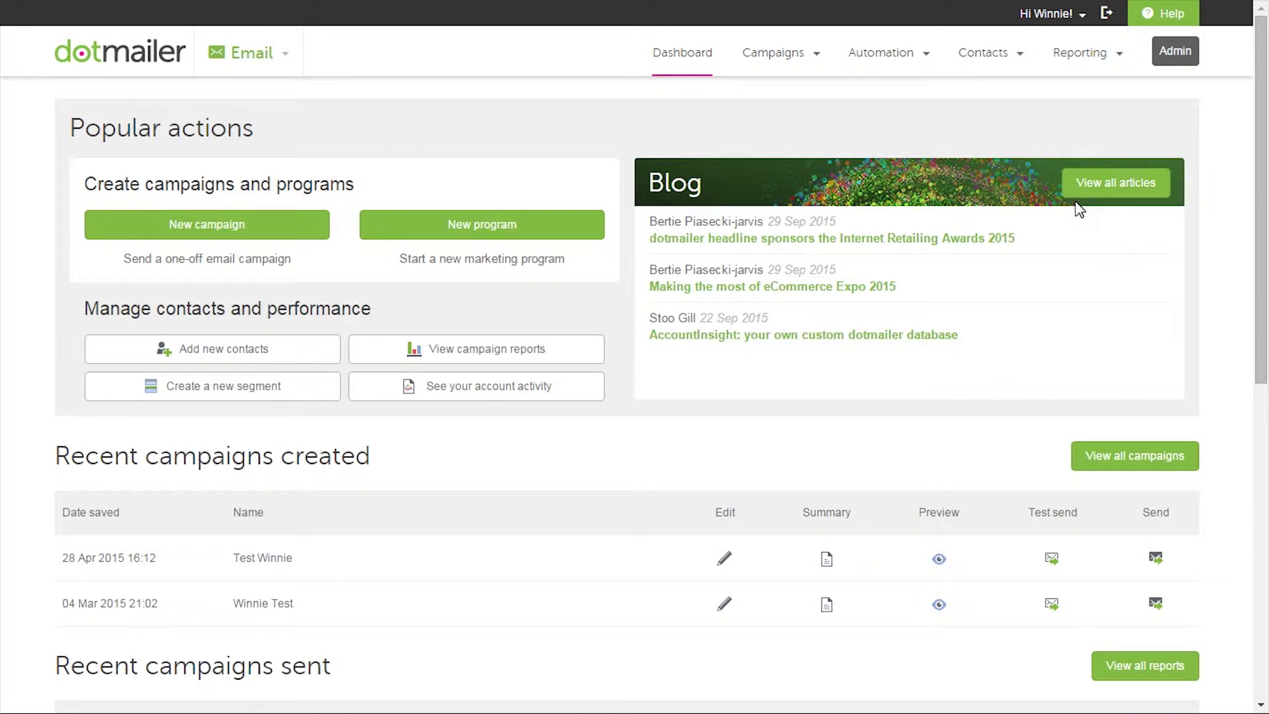
Step: From the 'Hi' account dropdown, open the Account Usage tab: 0 sends, 278 contacts, 0/2,000 API calls
{"action": "mouse_move", "coordinate": [1054, 16]}
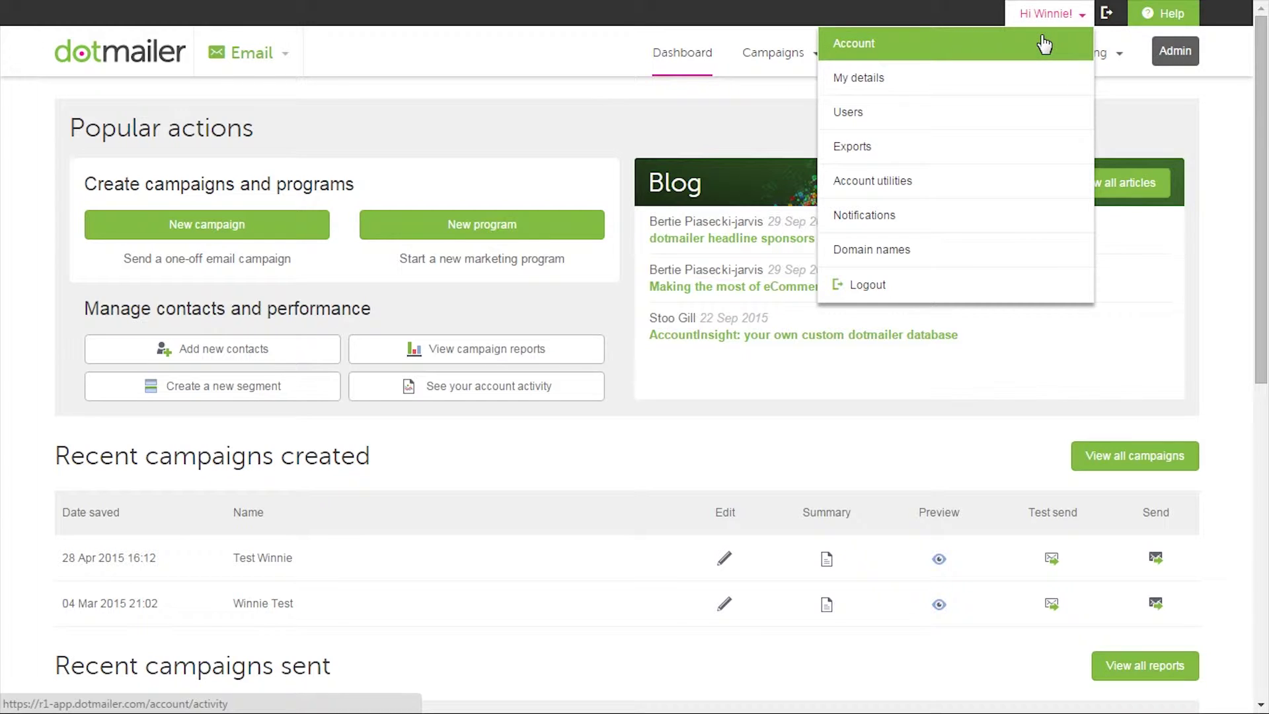
{"action": "left_click", "coordinate": [1044, 43]}
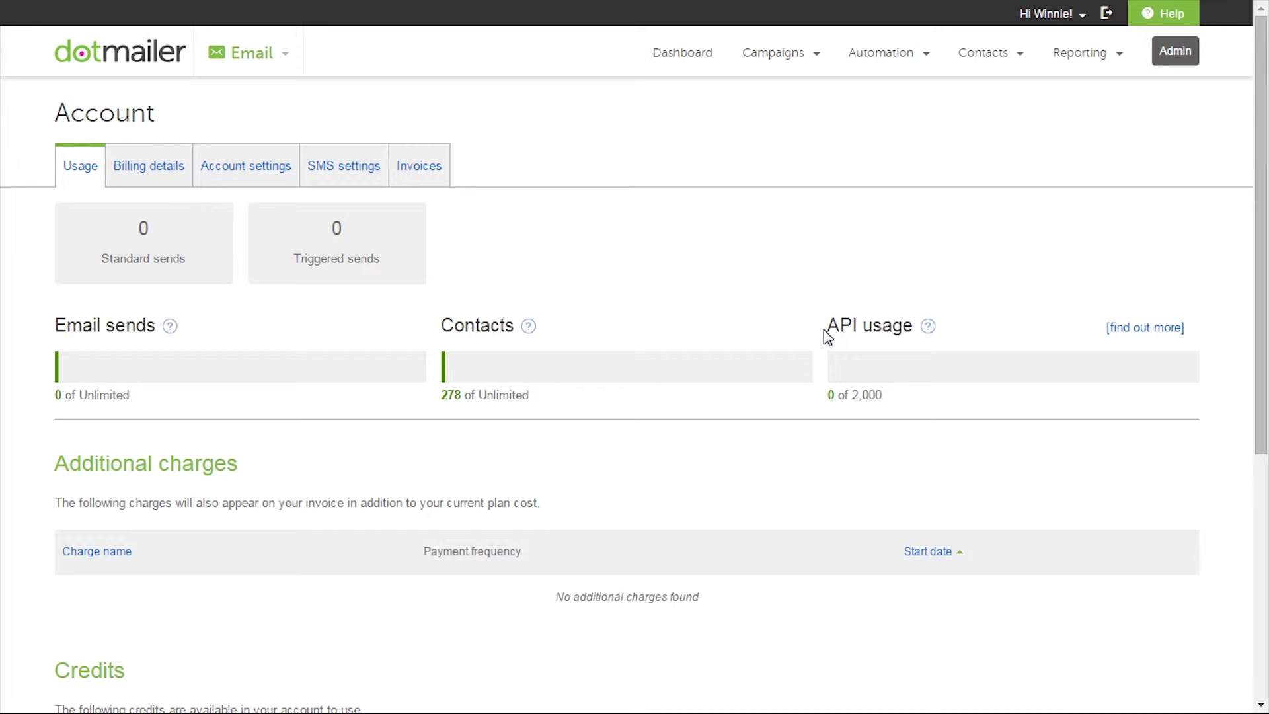
{"action": "scroll", "coordinate": [800, 397], "scroll_direction": "down", "scroll_amount": 2}
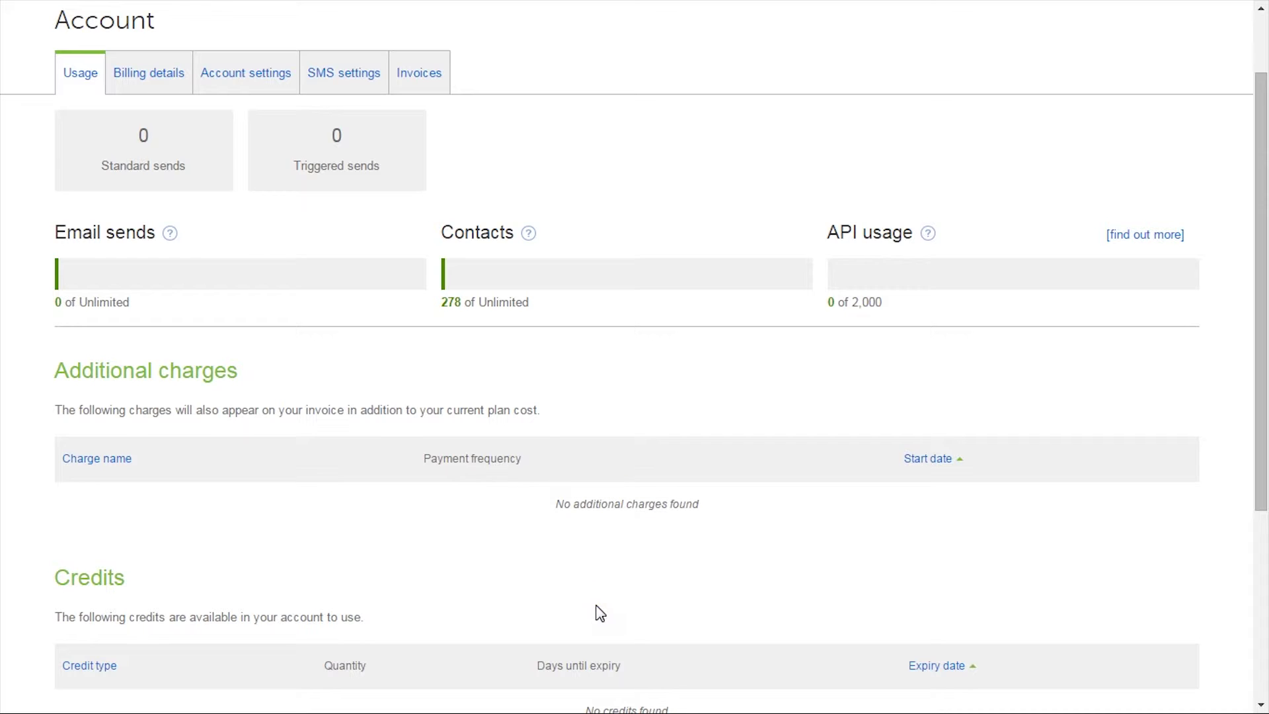
{"action": "left_click", "coordinate": [149, 73]}
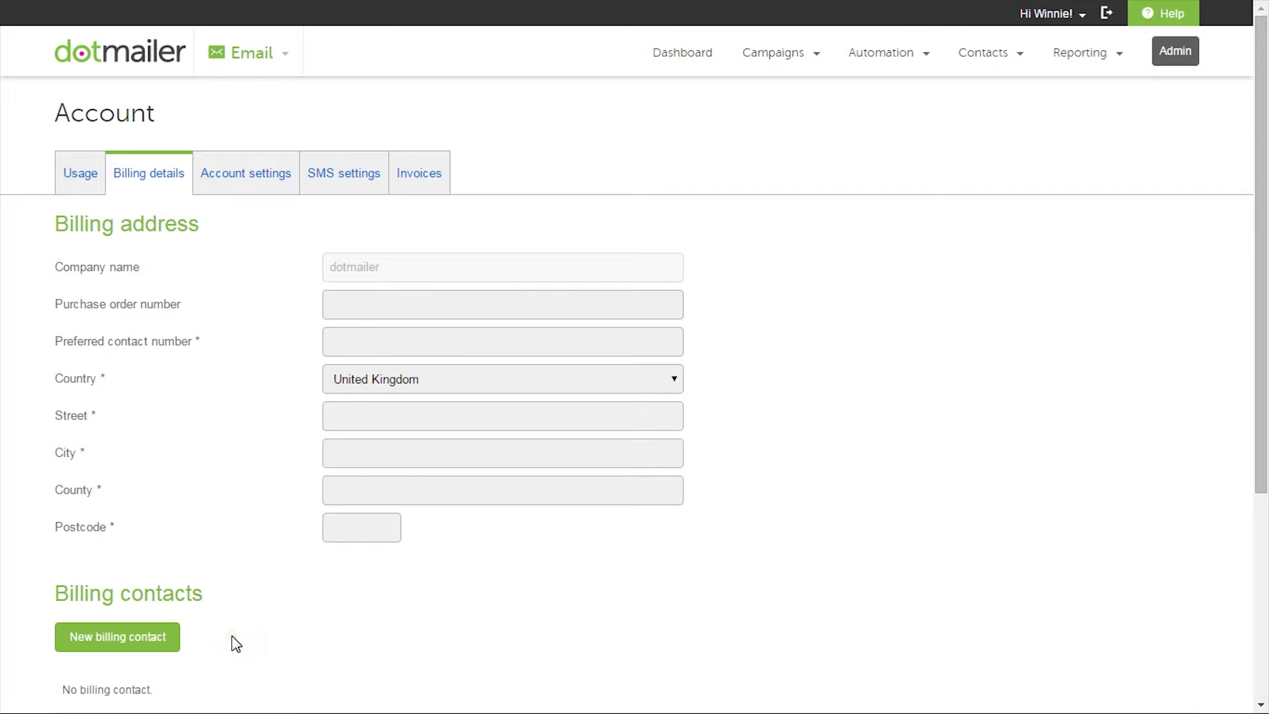
Step: Switch to the Account settings tab showing English (United Kingdom) and the UTC London timezone
{"action": "left_click", "coordinate": [246, 177]}
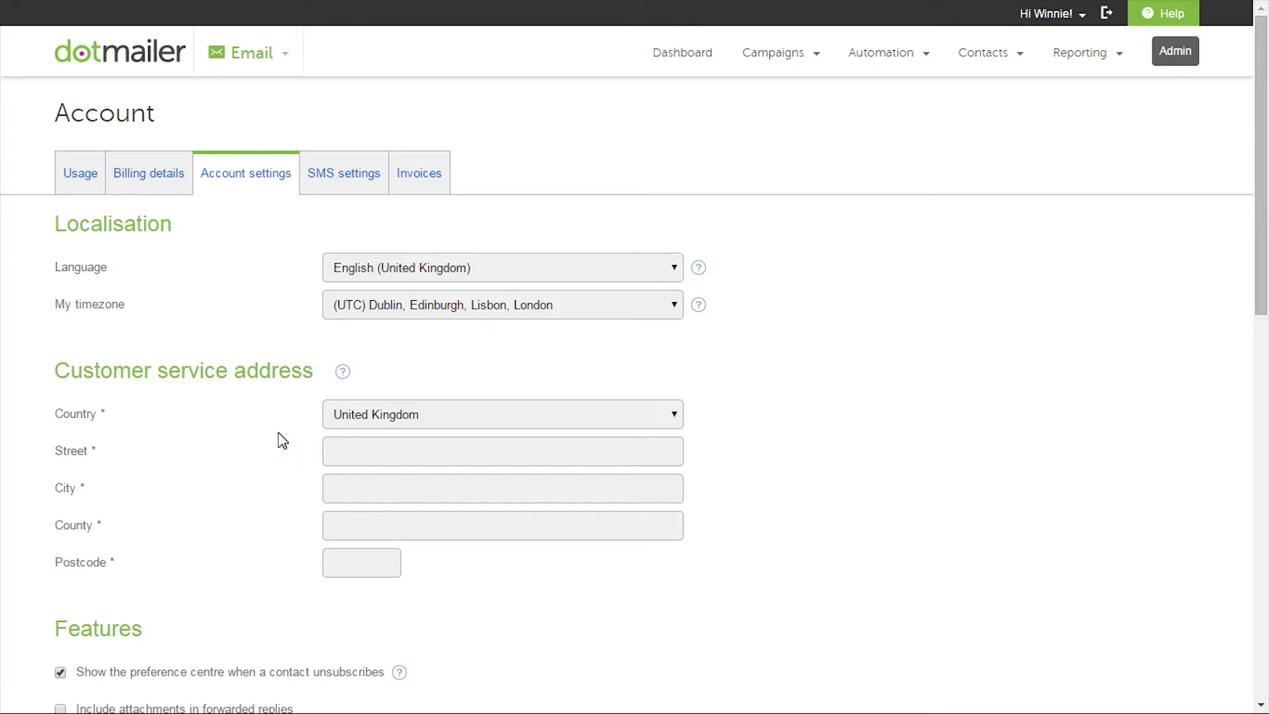
Step: Scroll through the account settings, then bring up the campaign's contact and scheduling step
{"action": "scroll", "coordinate": [283, 441], "scroll_direction": "down", "scroll_amount": 3}
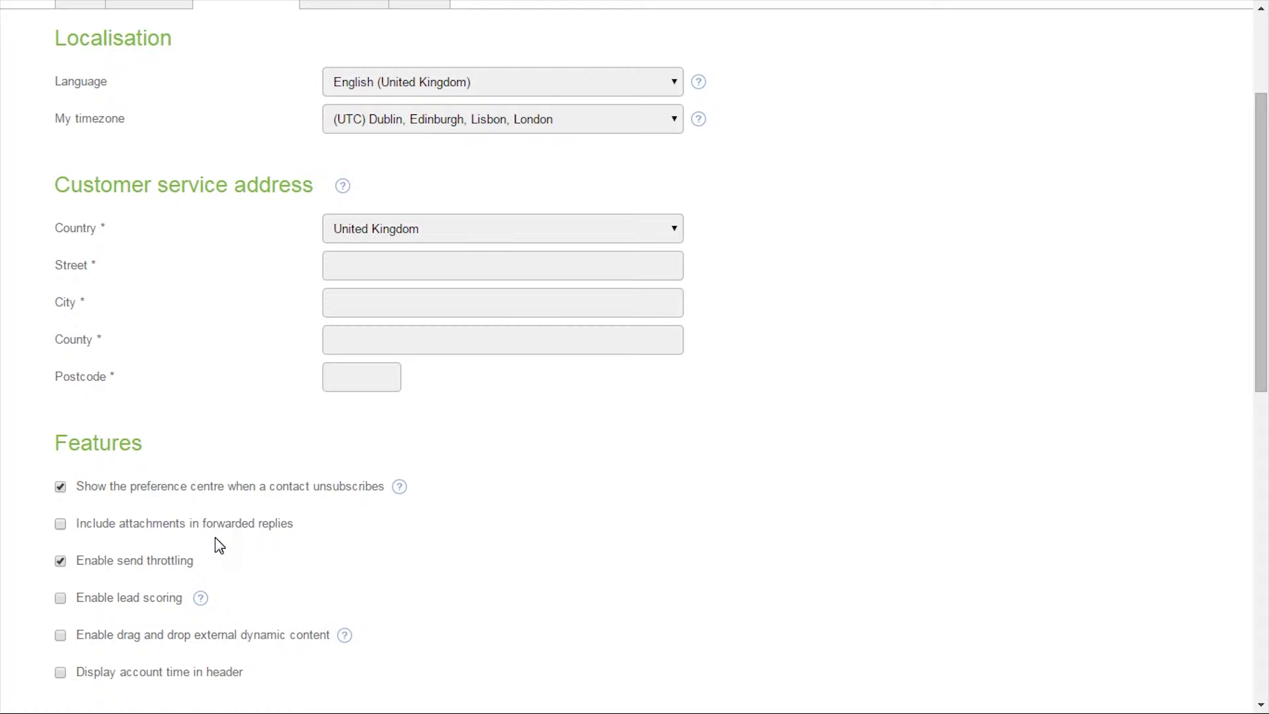
{"action": "left_click", "coordinate": [208, 555]}
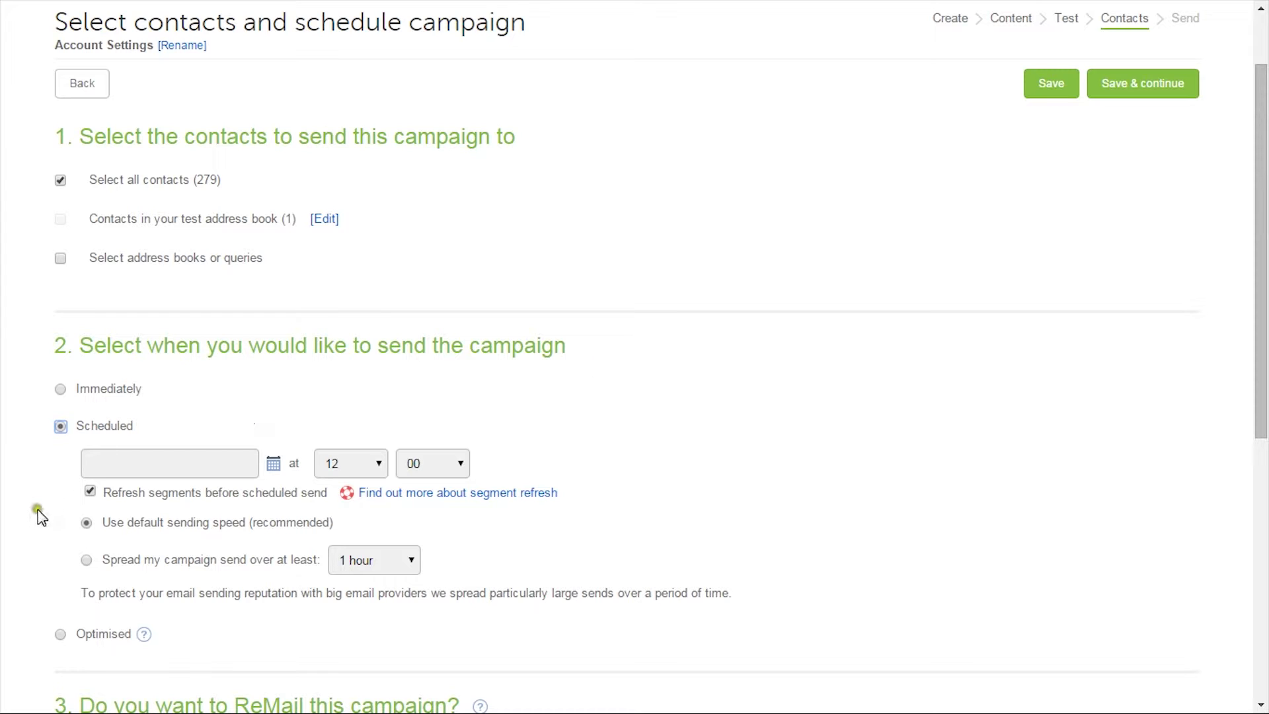
Step: Set the campaign send to spread over at least 1 hour, then switch to sending immediately
{"action": "left_click", "coordinate": [87, 524]}
{"action": "left_click", "coordinate": [86, 560]}
{"action": "left_click", "coordinate": [60, 389]}
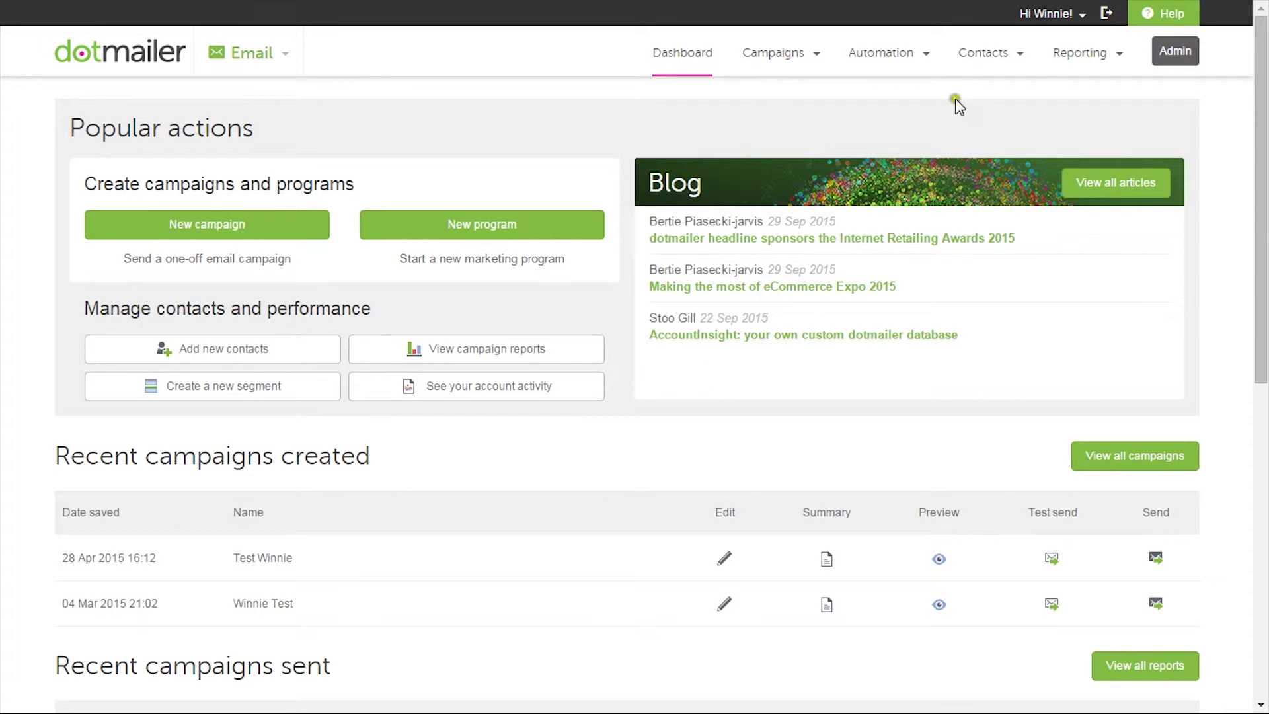
Step: Return to Account settings, with lead scoring enabled, and scroll back up
{"action": "mouse_move", "coordinate": [983, 57]}
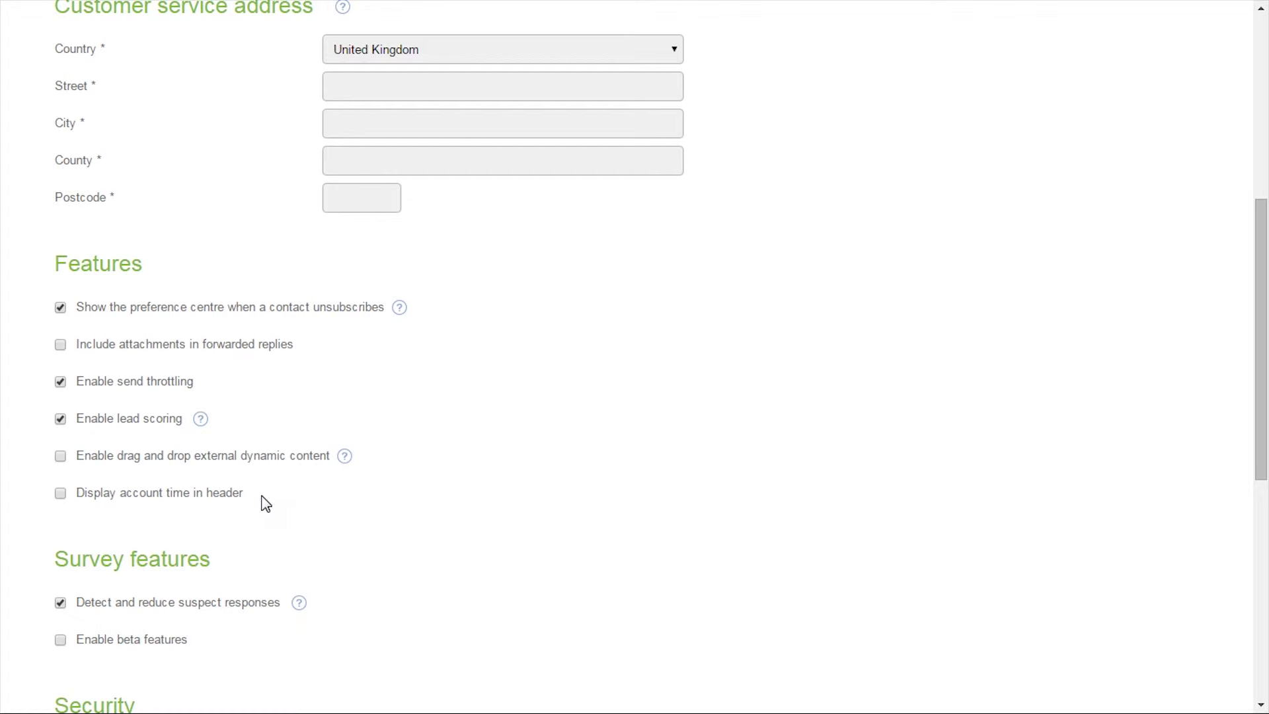
{"action": "scroll", "coordinate": [264, 504], "scroll_direction": "up", "scroll_amount": 5}
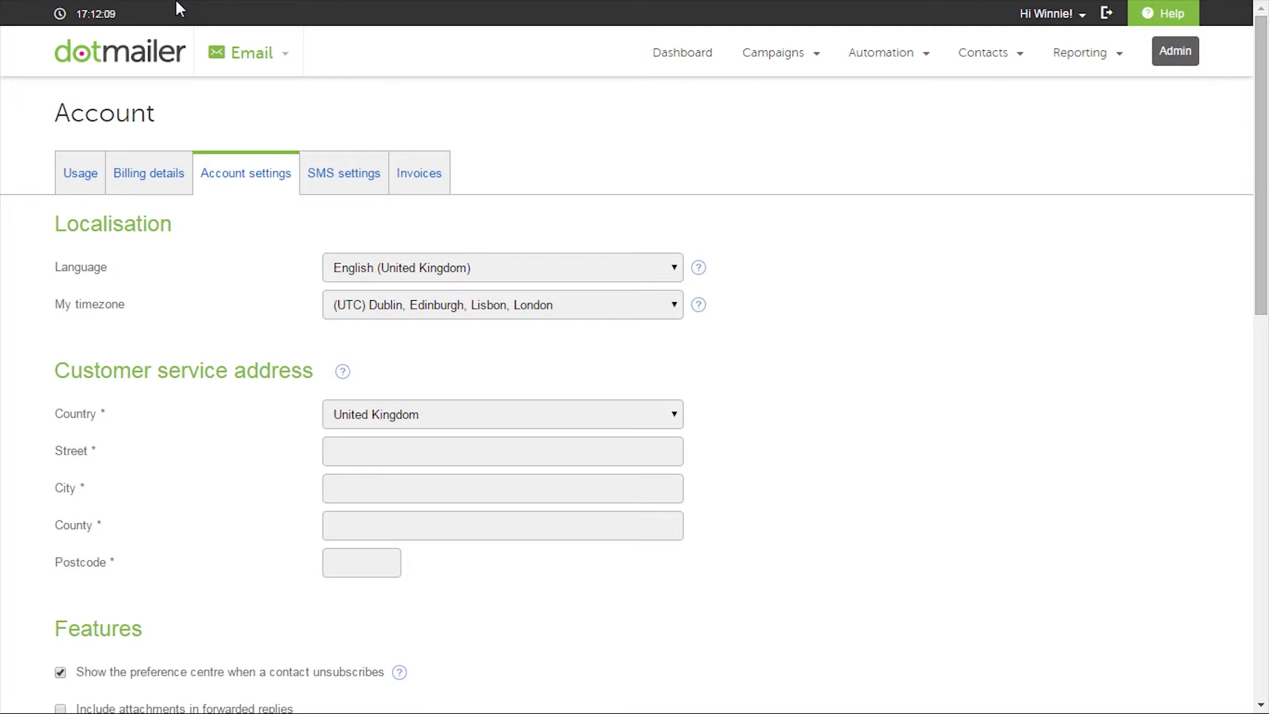
{"action": "scroll", "coordinate": [232, 383], "scroll_direction": "down", "scroll_amount": 8}
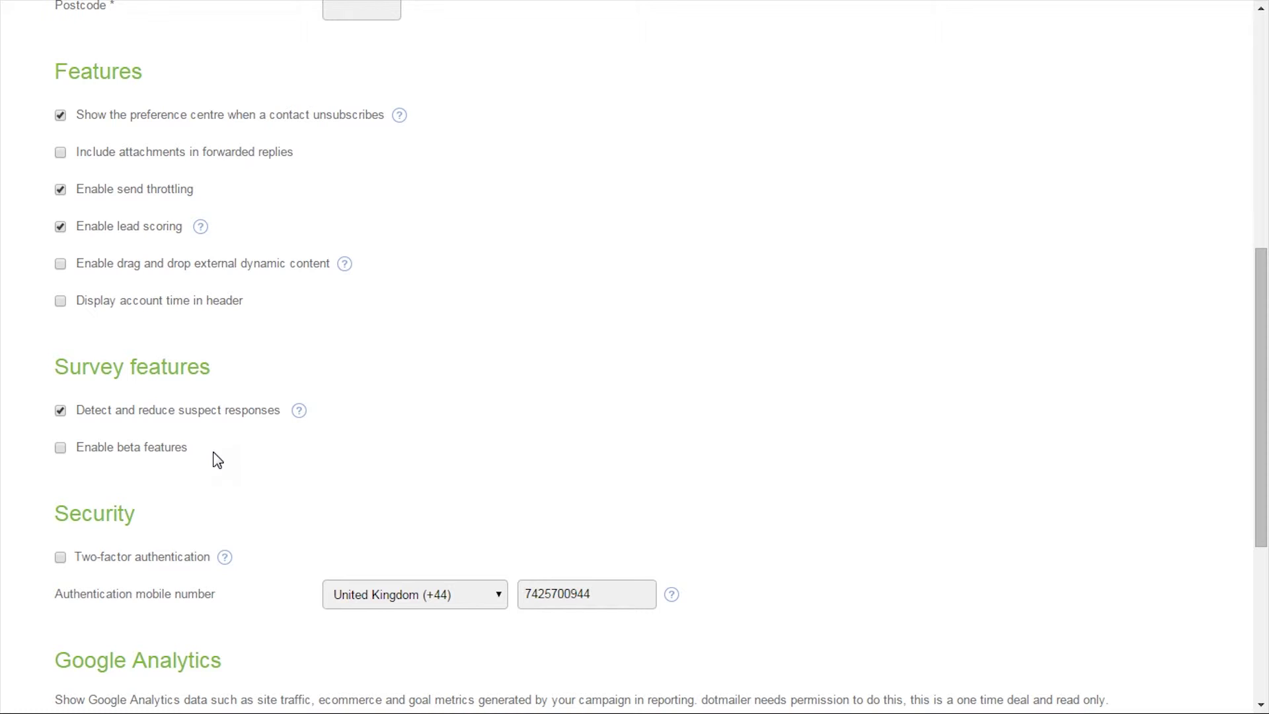
{"action": "left_click", "coordinate": [173, 499]}
{"action": "scroll", "coordinate": [523, 628], "scroll_direction": "down", "scroll_amount": 2}
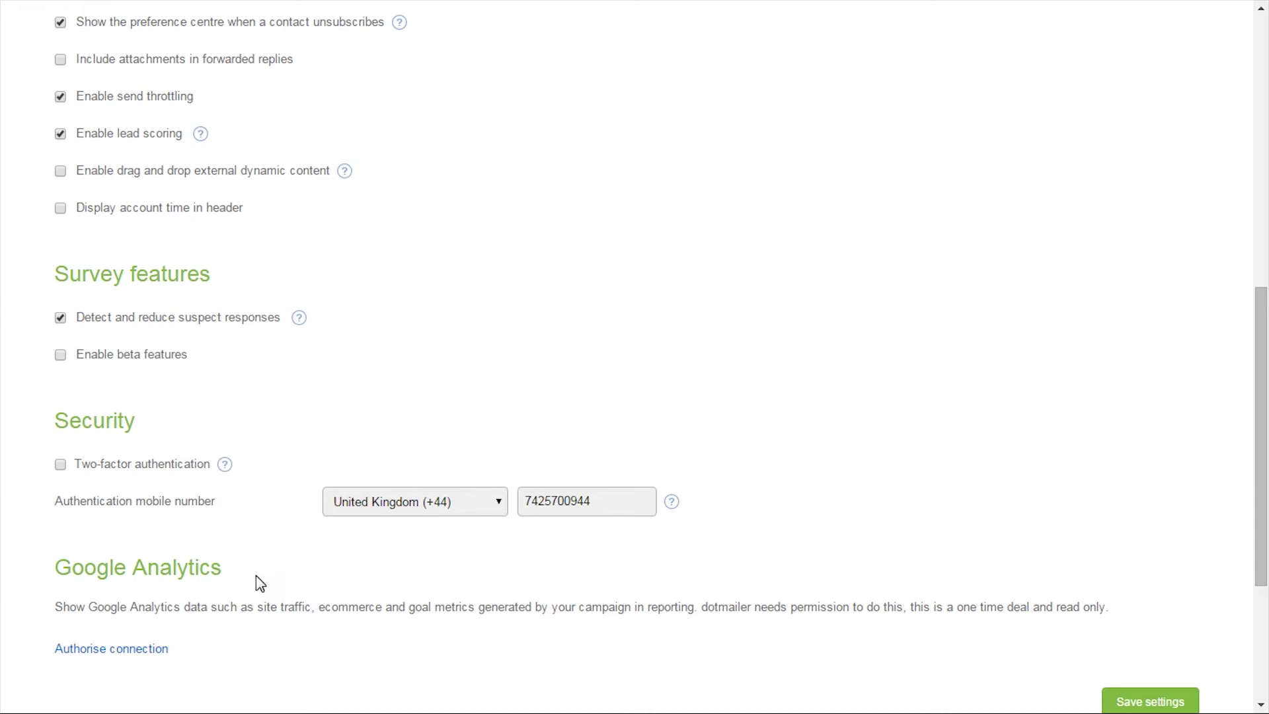
{"action": "scroll", "coordinate": [256, 576], "scroll_direction": "up", "scroll_amount": 10}
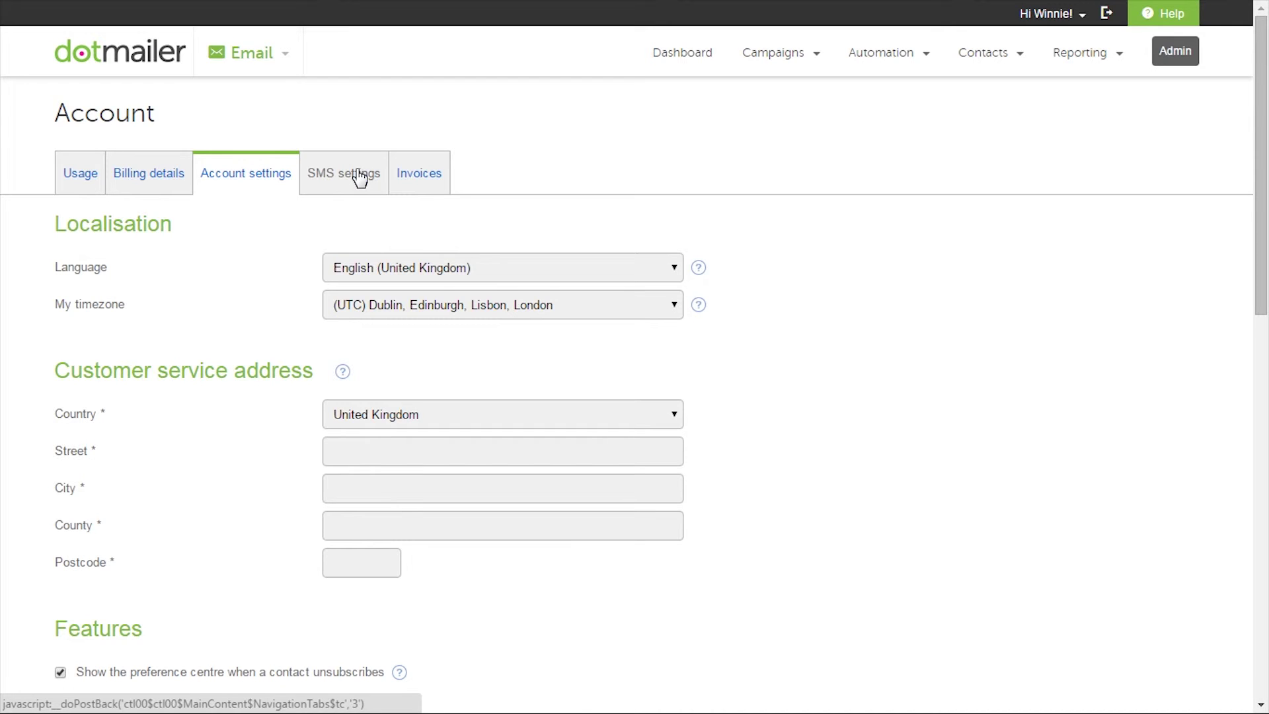
Step: Open the Invoices tab, which shows no invoices, and check its Pay invoices bulk action
{"action": "left_click", "coordinate": [414, 173]}
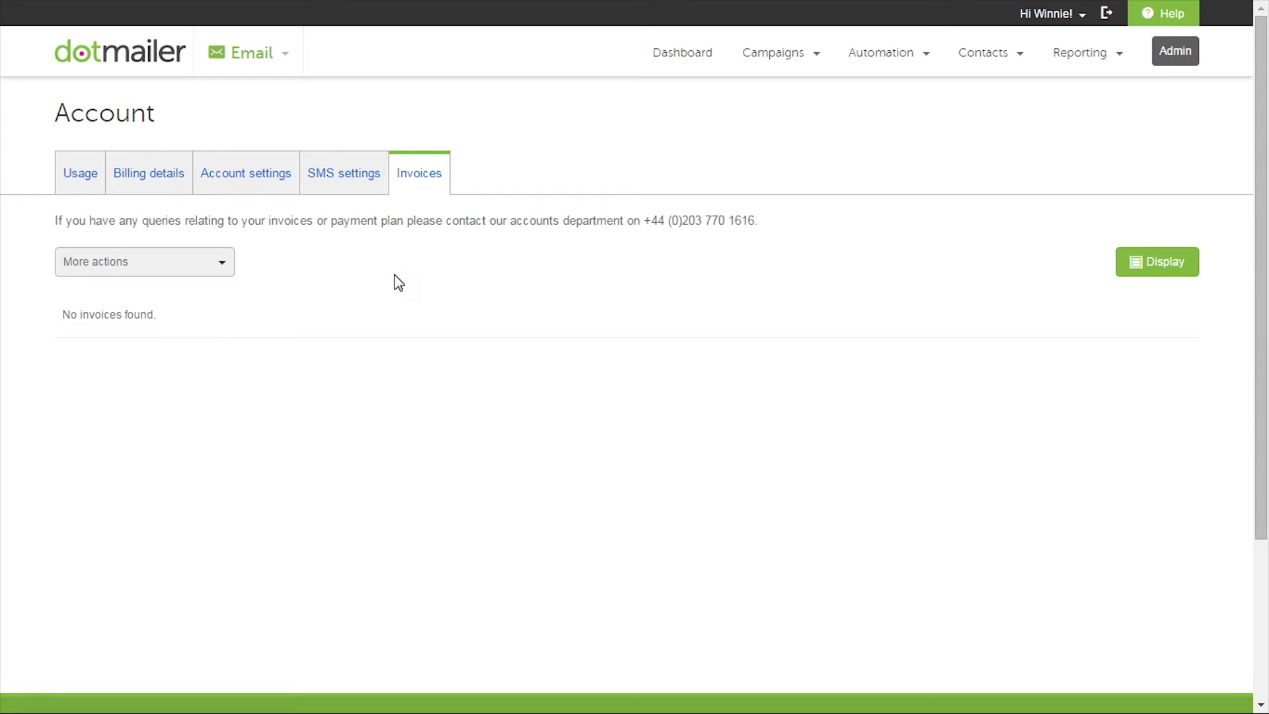
{"action": "left_click", "coordinate": [204, 267]}
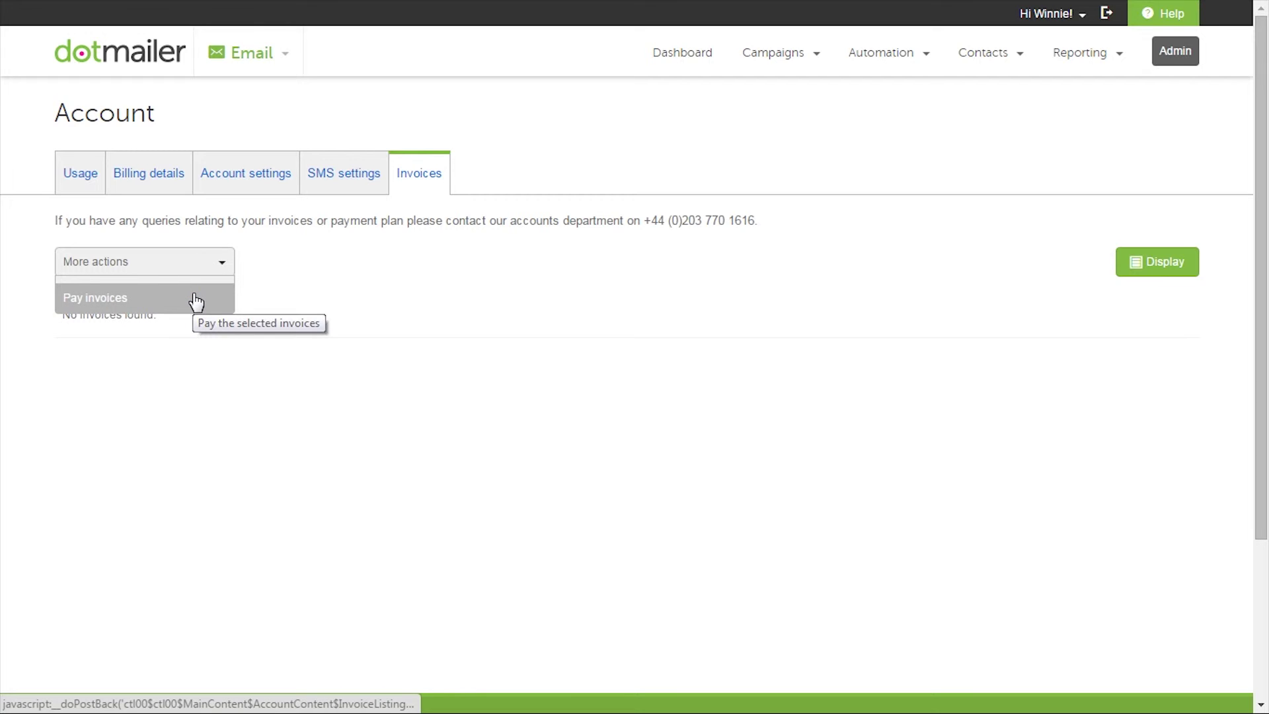
{"action": "mouse_move", "coordinate": [1029, 29]}
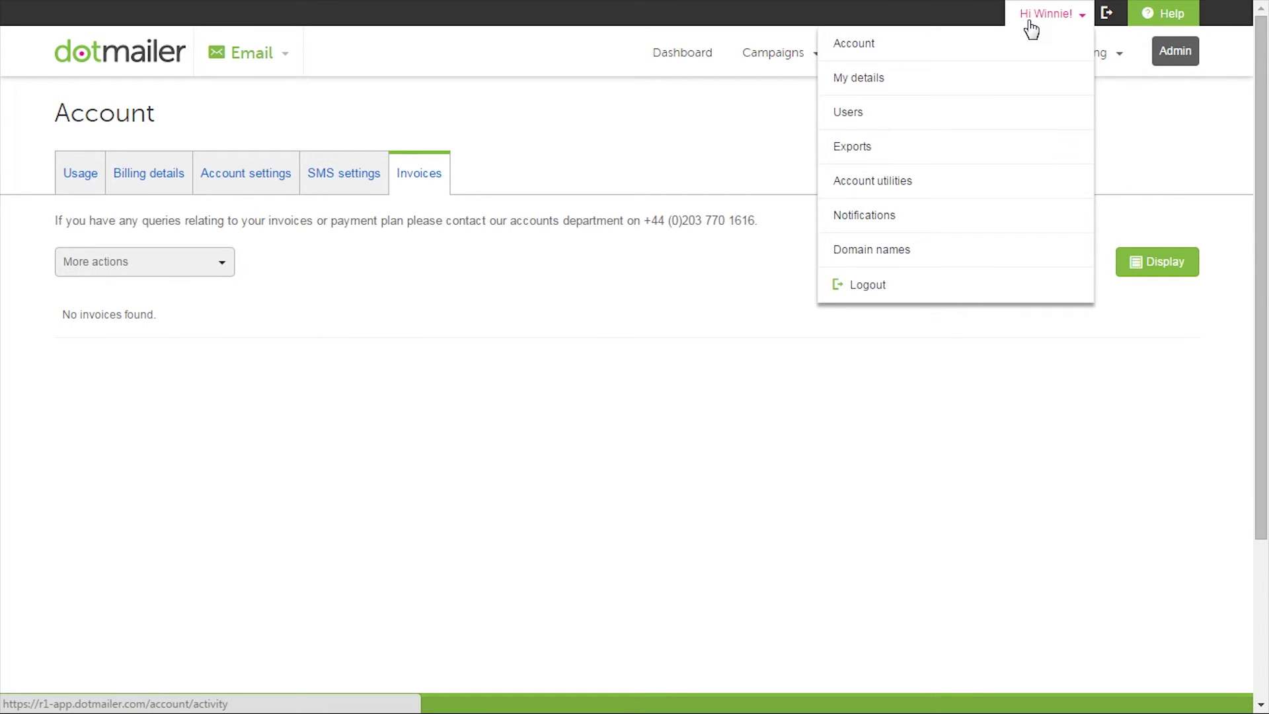
Step: Open My details and its Change password form requiring at least 8 characters
{"action": "left_click", "coordinate": [1017, 81]}
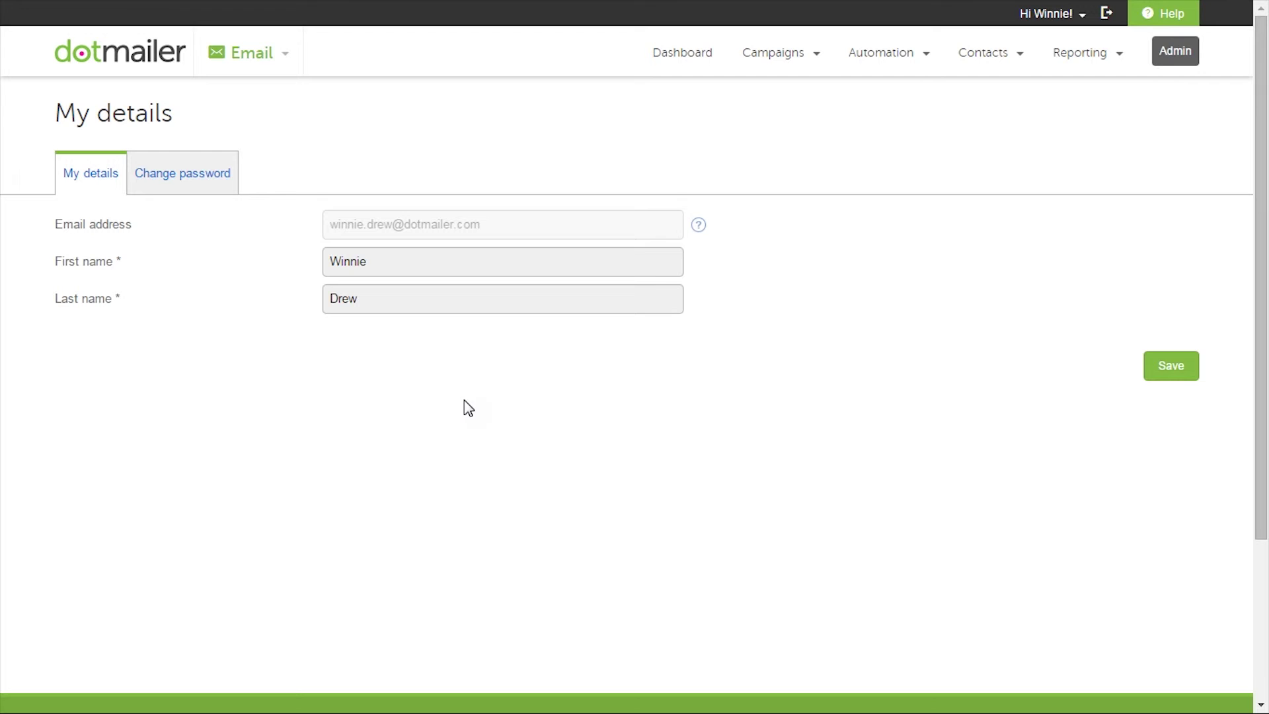
{"action": "left_click", "coordinate": [193, 180]}
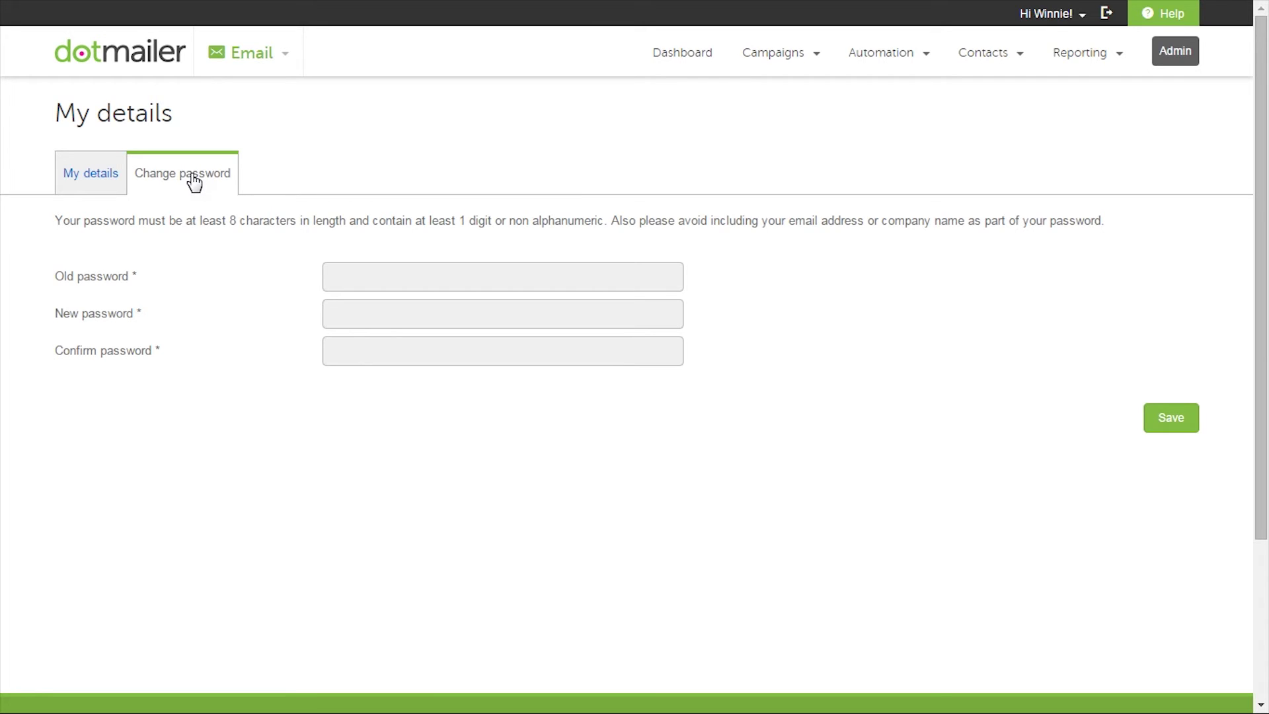
{"action": "left_click", "coordinate": [1051, 14]}
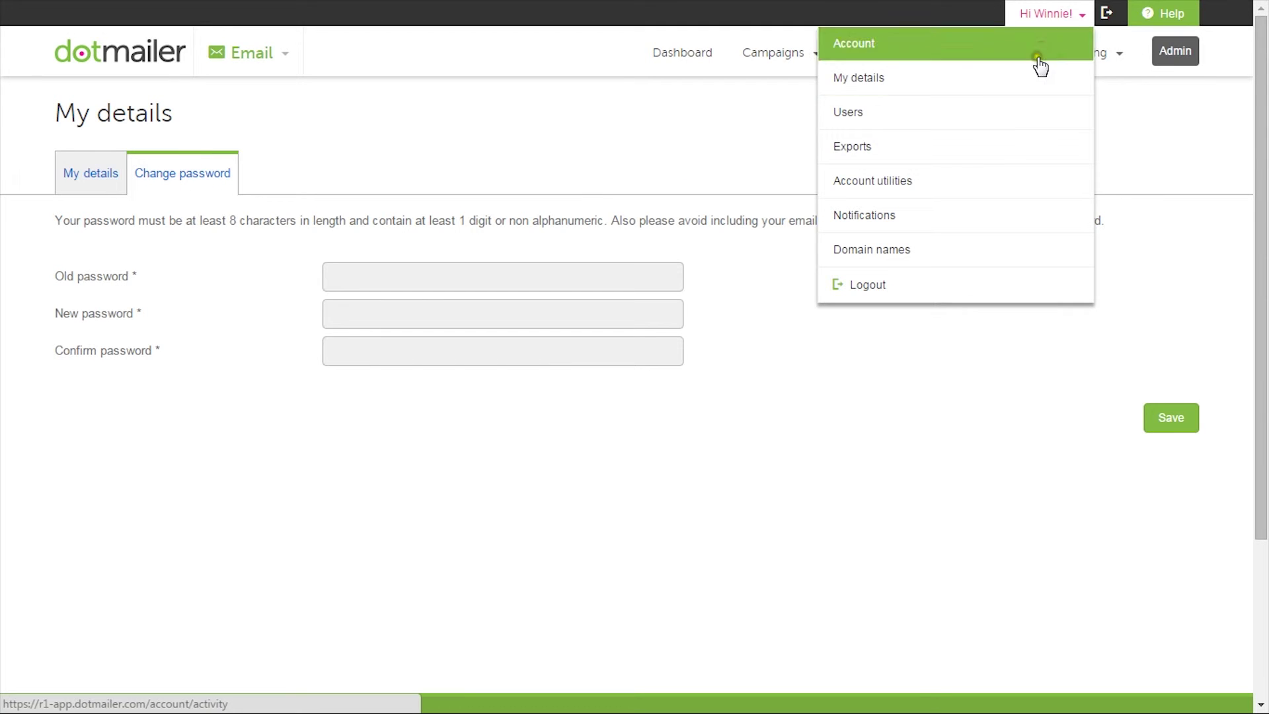
Step: Go to the Users page, showing 0 standard managed users, and start adding a new user
{"action": "left_click", "coordinate": [1023, 114]}
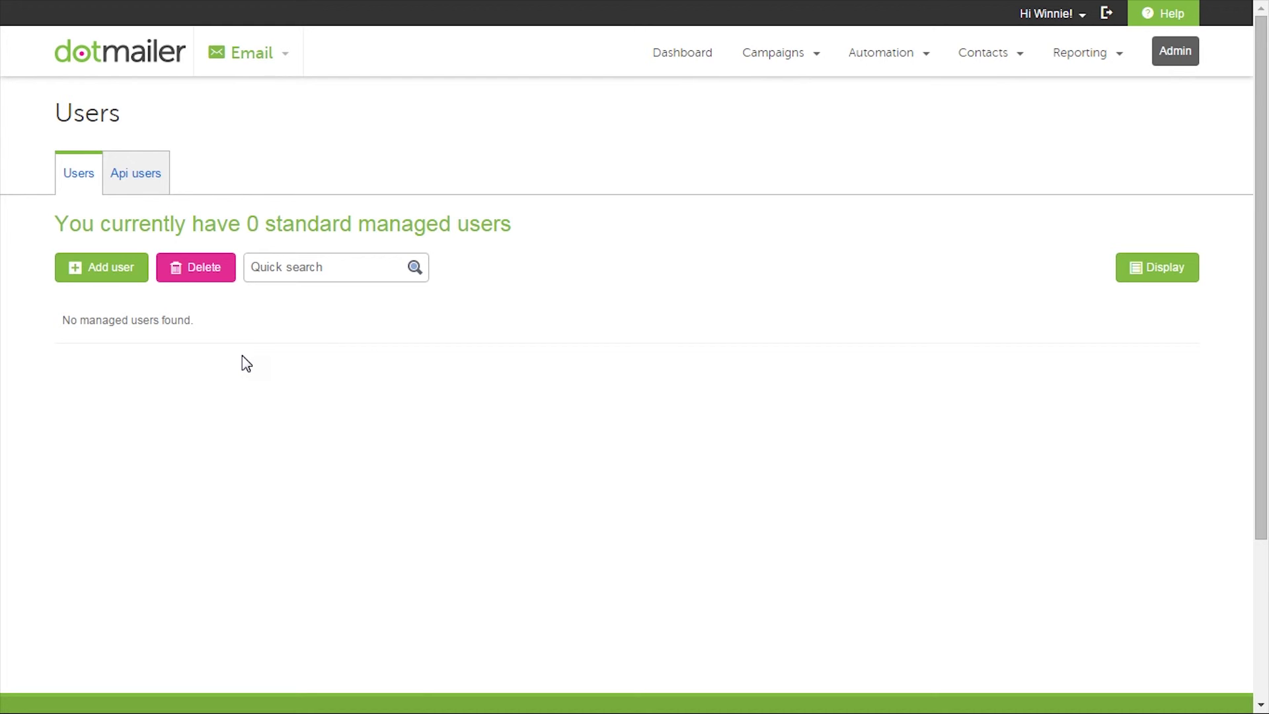
{"action": "left_click", "coordinate": [98, 279]}
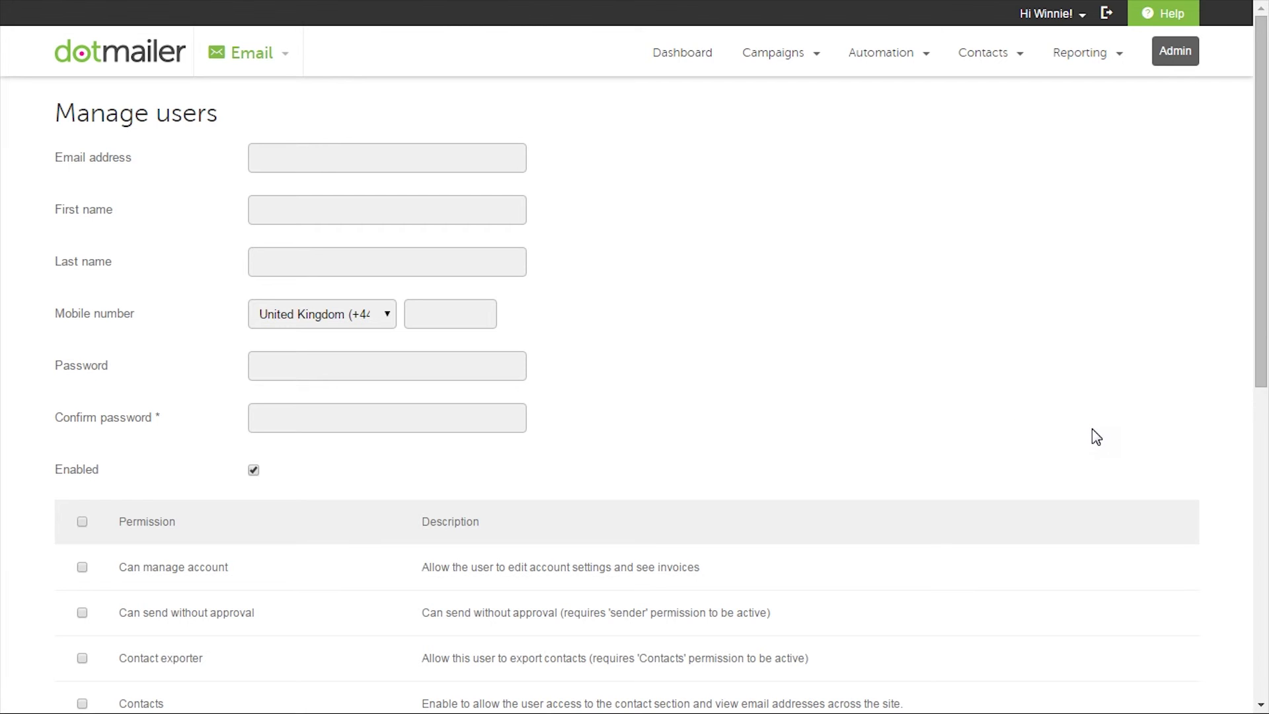
Step: Scroll down through the new-user form's permission options and back to the top
{"action": "scroll", "coordinate": [1092, 430], "scroll_direction": "down", "scroll_amount": 6}
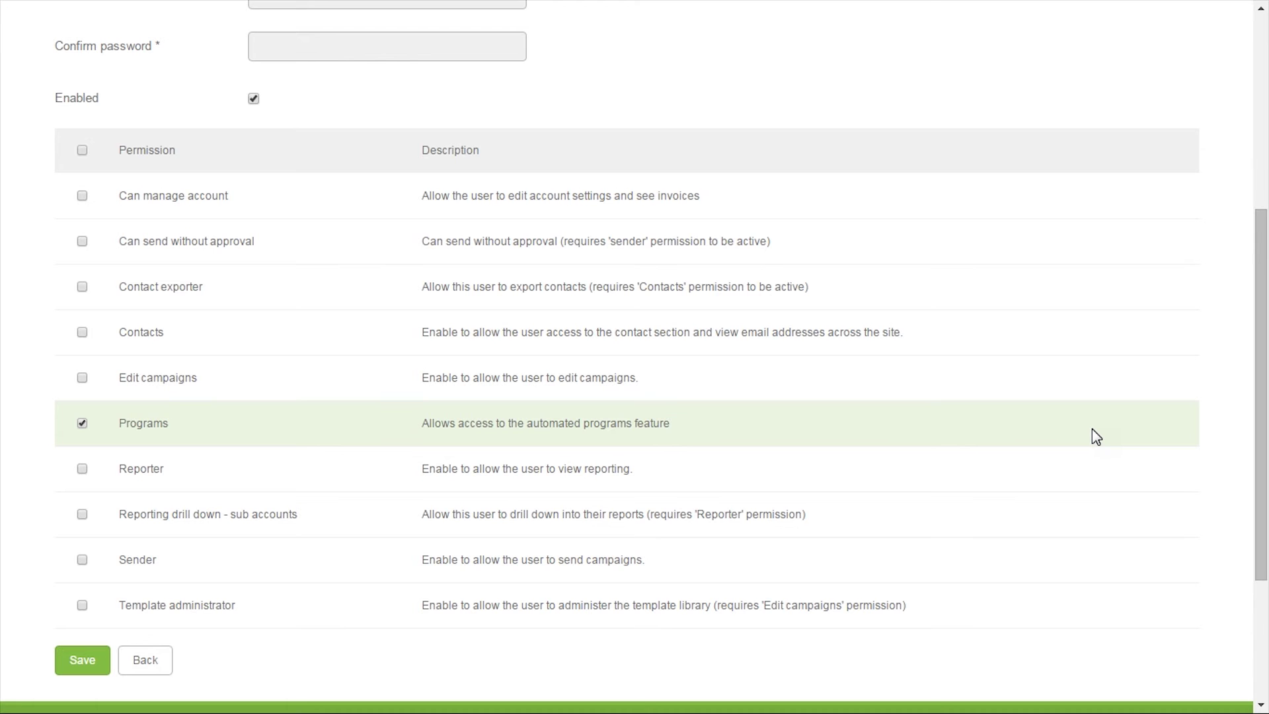
{"action": "scroll", "coordinate": [1097, 437], "scroll_direction": "up", "scroll_amount": 6}
Step: Open the Exports page with the finished All contacts export, then go to Account utilities
{"action": "mouse_move", "coordinate": [1053, 38]}
{"action": "mouse_move", "coordinate": [1051, 15]}
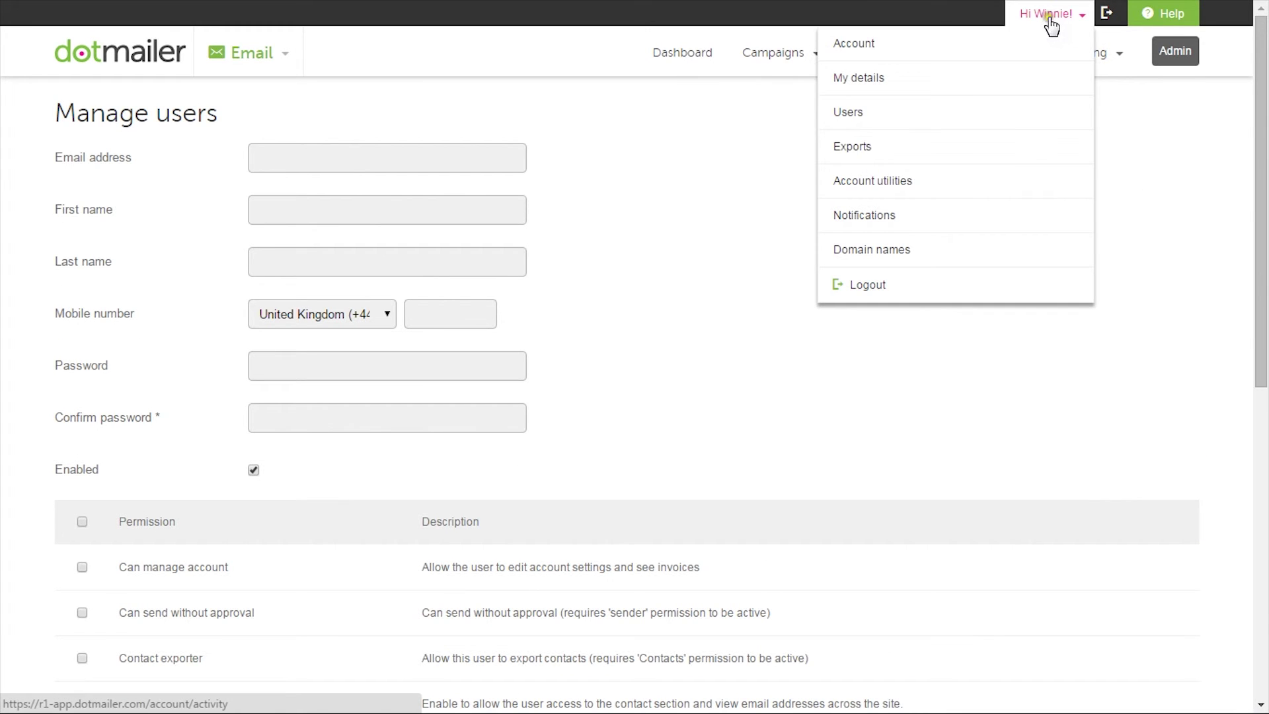
{"action": "left_click", "coordinate": [978, 151]}
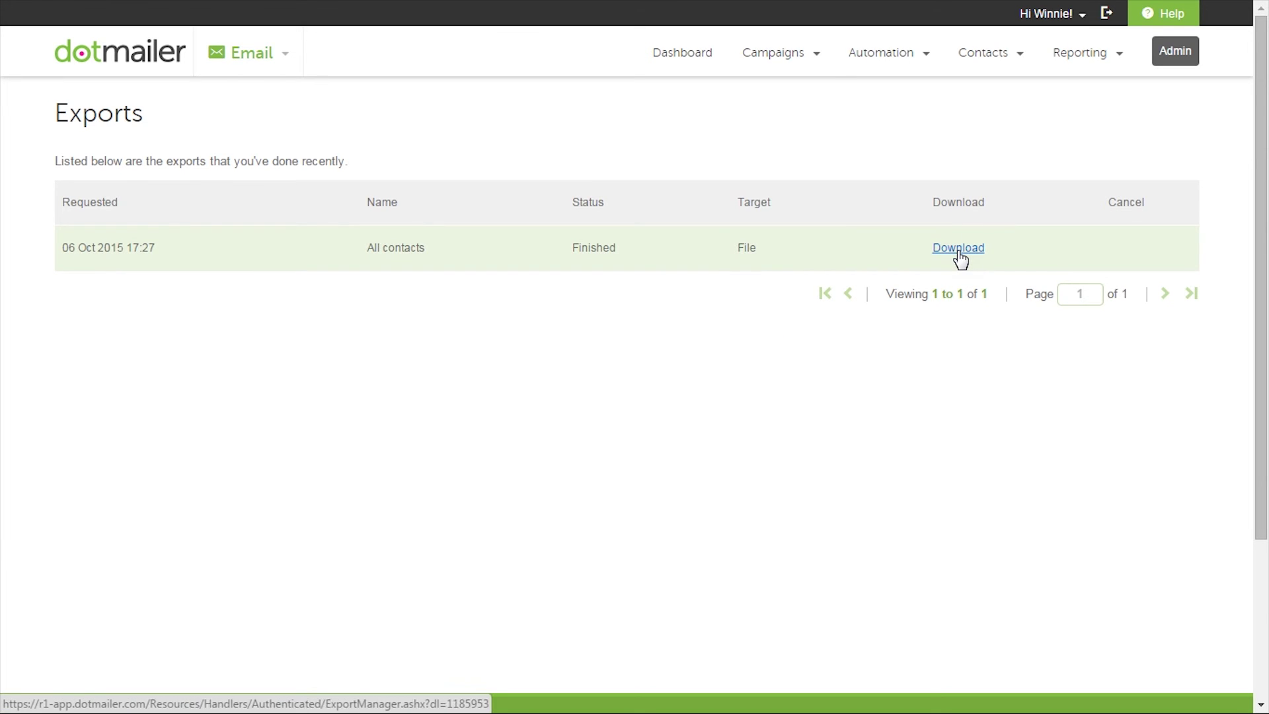
{"action": "left_click", "coordinate": [1063, 16]}
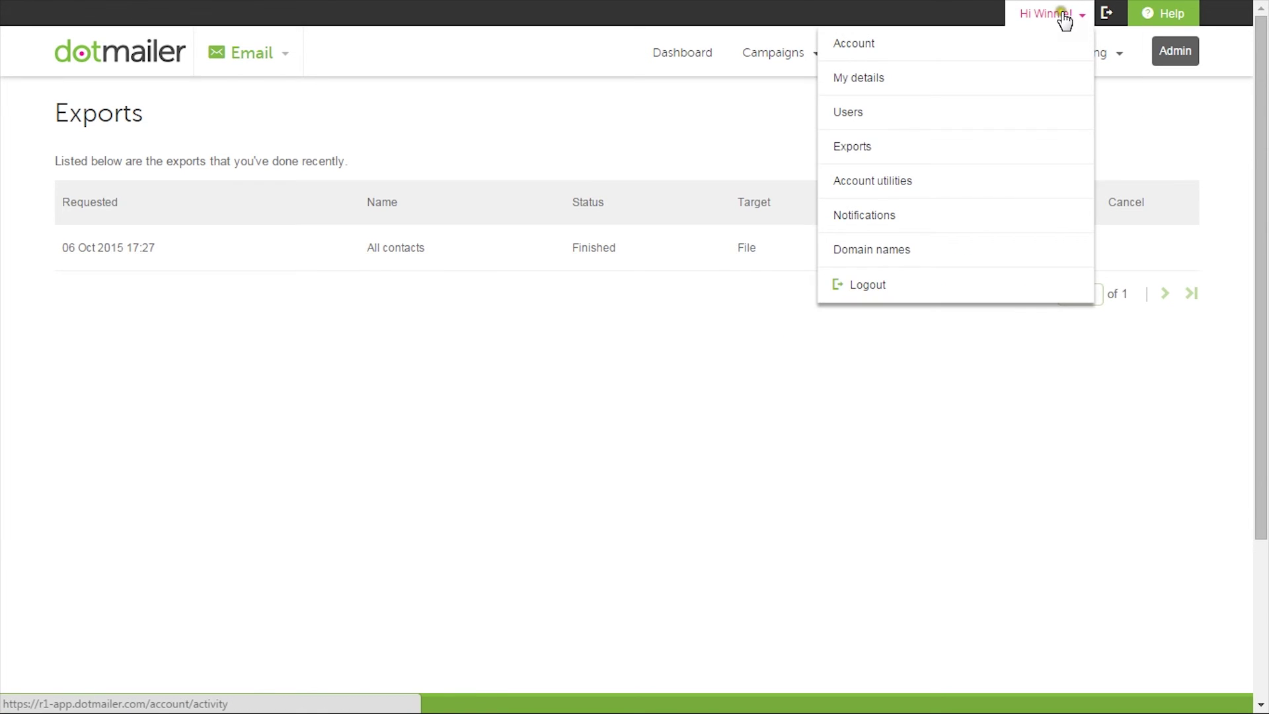
{"action": "left_click", "coordinate": [998, 192]}
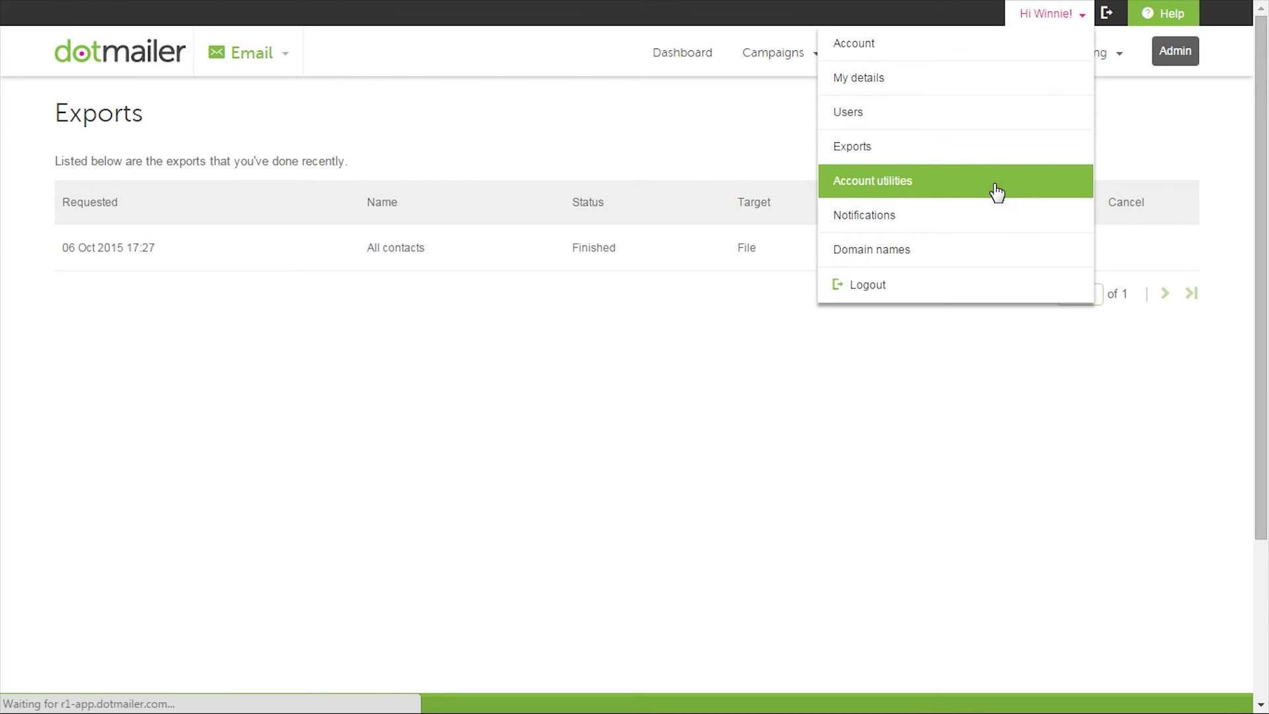
Step: List the six deleted campaigns and back out of recovering the September Newsletter
{"action": "left_click", "coordinate": [515, 199]}
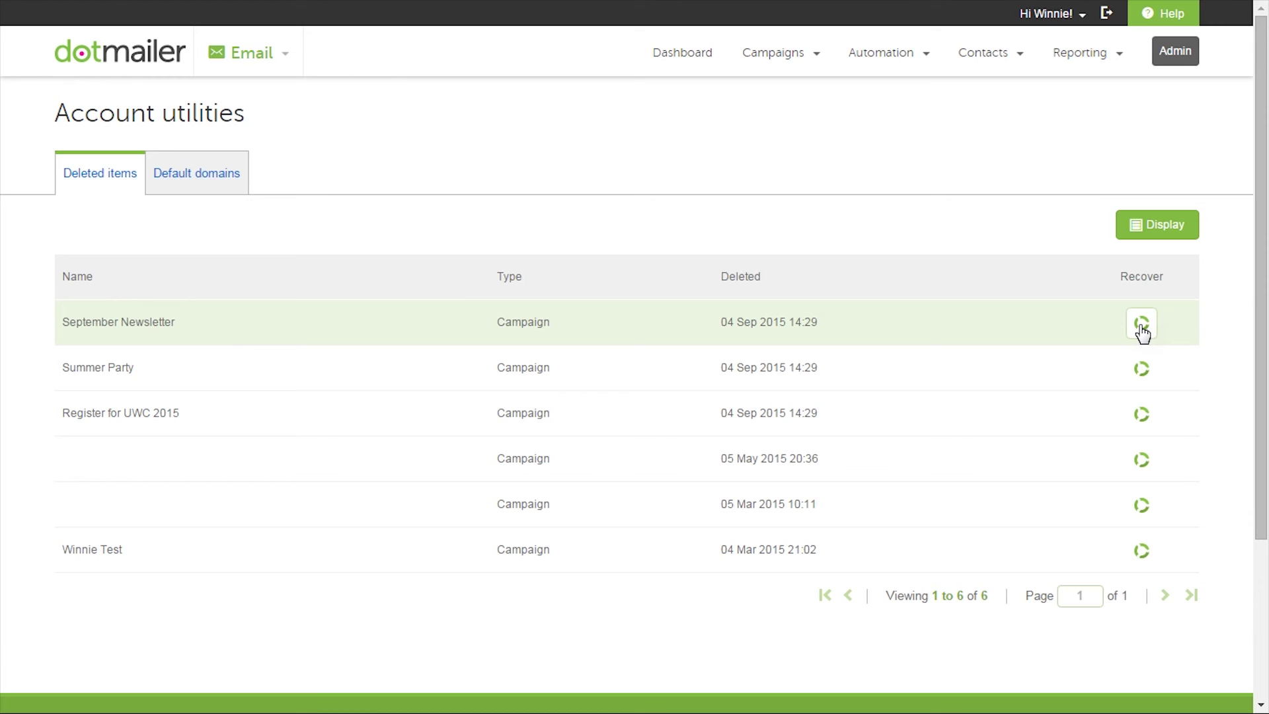
{"action": "left_click", "coordinate": [1141, 324]}
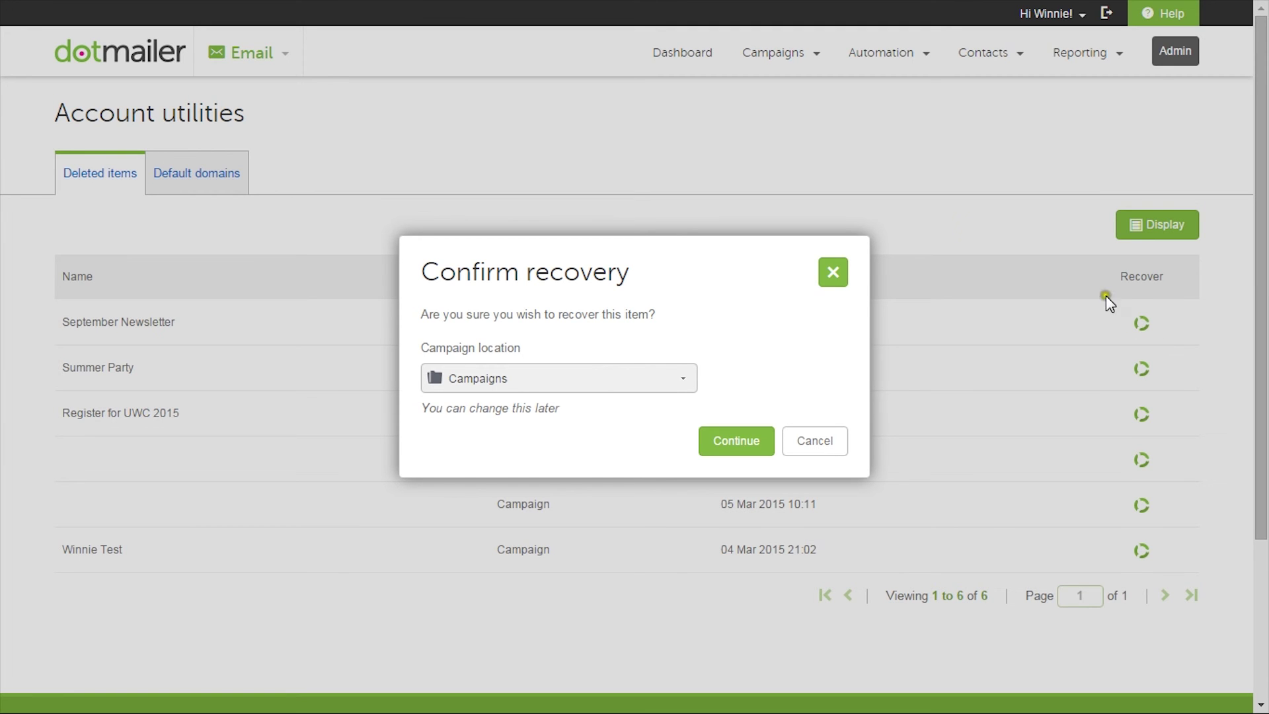
{"action": "left_click", "coordinate": [786, 442]}
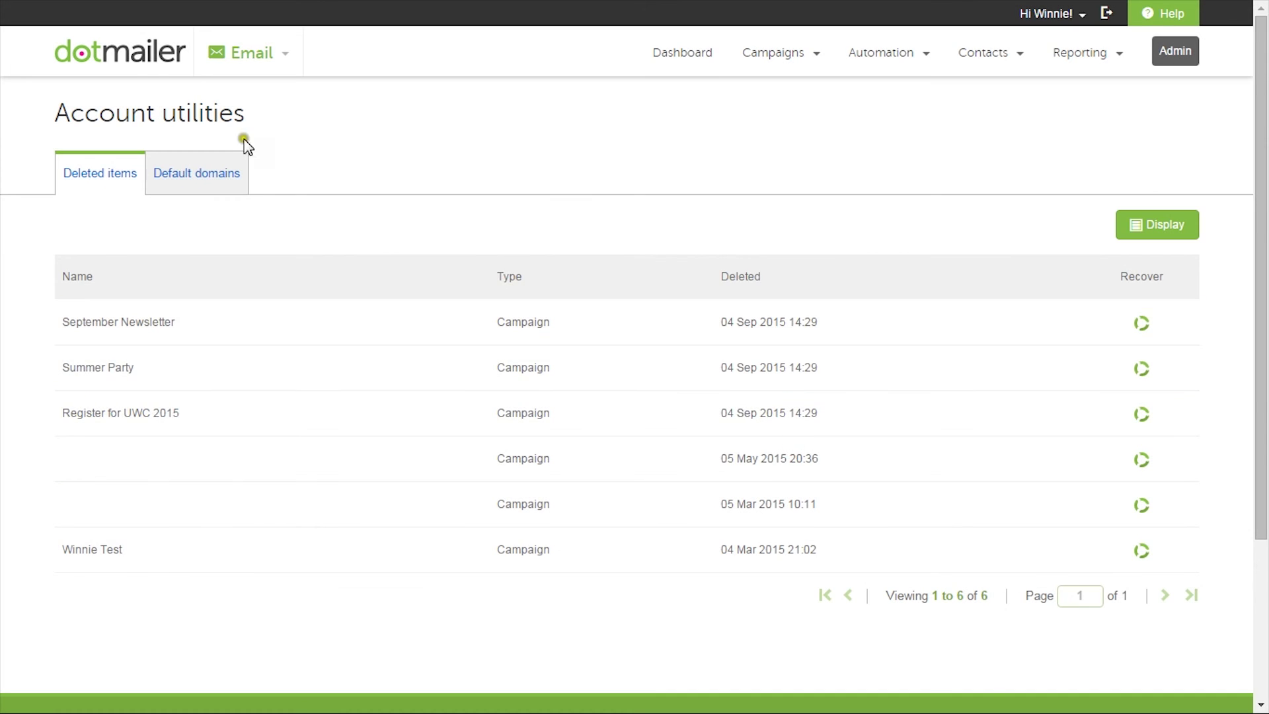
Step: Confirm dmtrk.com is the default tracking domain, then go to the Notifications page
{"action": "left_click", "coordinate": [226, 185]}
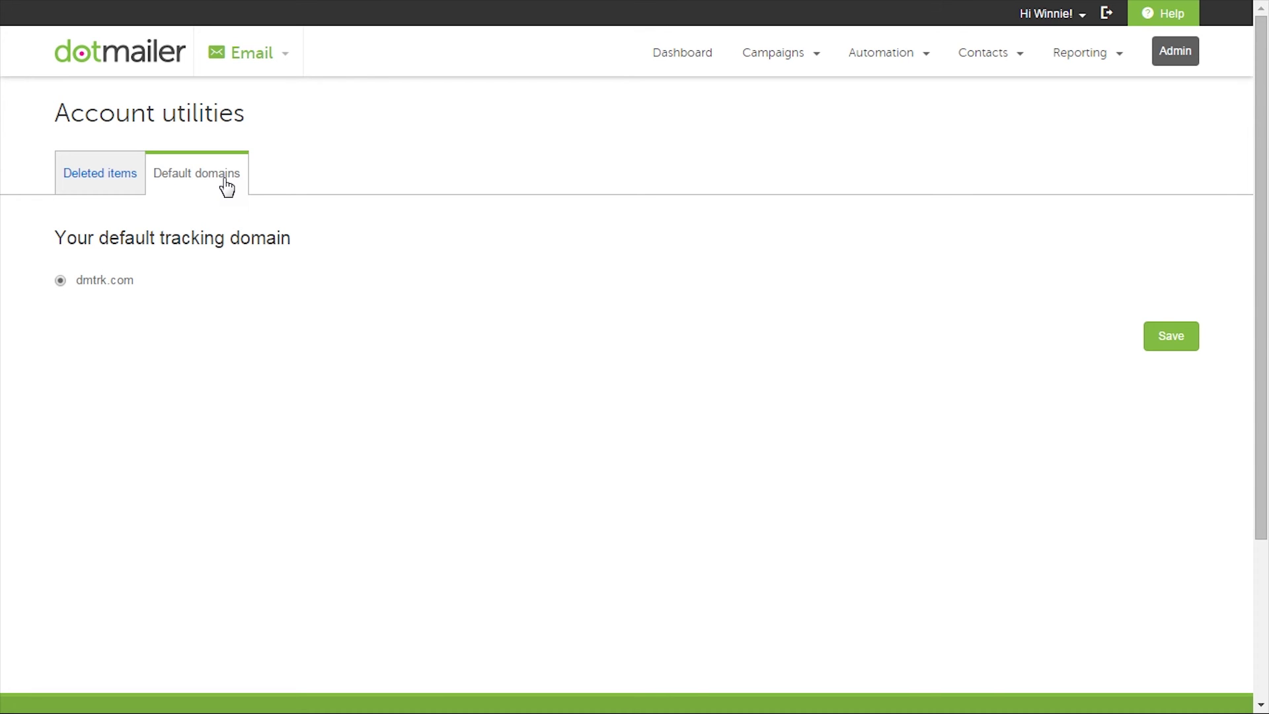
{"action": "left_click", "coordinate": [1042, 16]}
{"action": "left_click", "coordinate": [980, 220]}
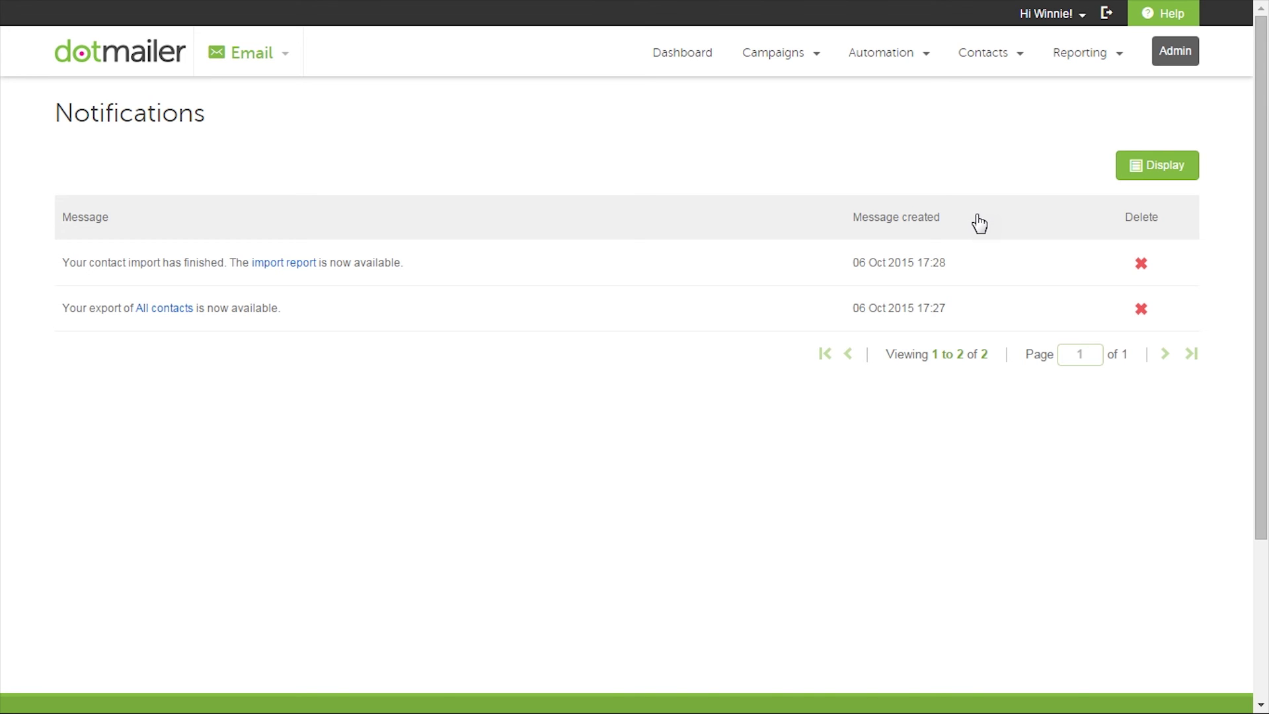
Step: View the finished contact import's report, then return to the Notifications list
{"action": "left_click", "coordinate": [273, 265]}
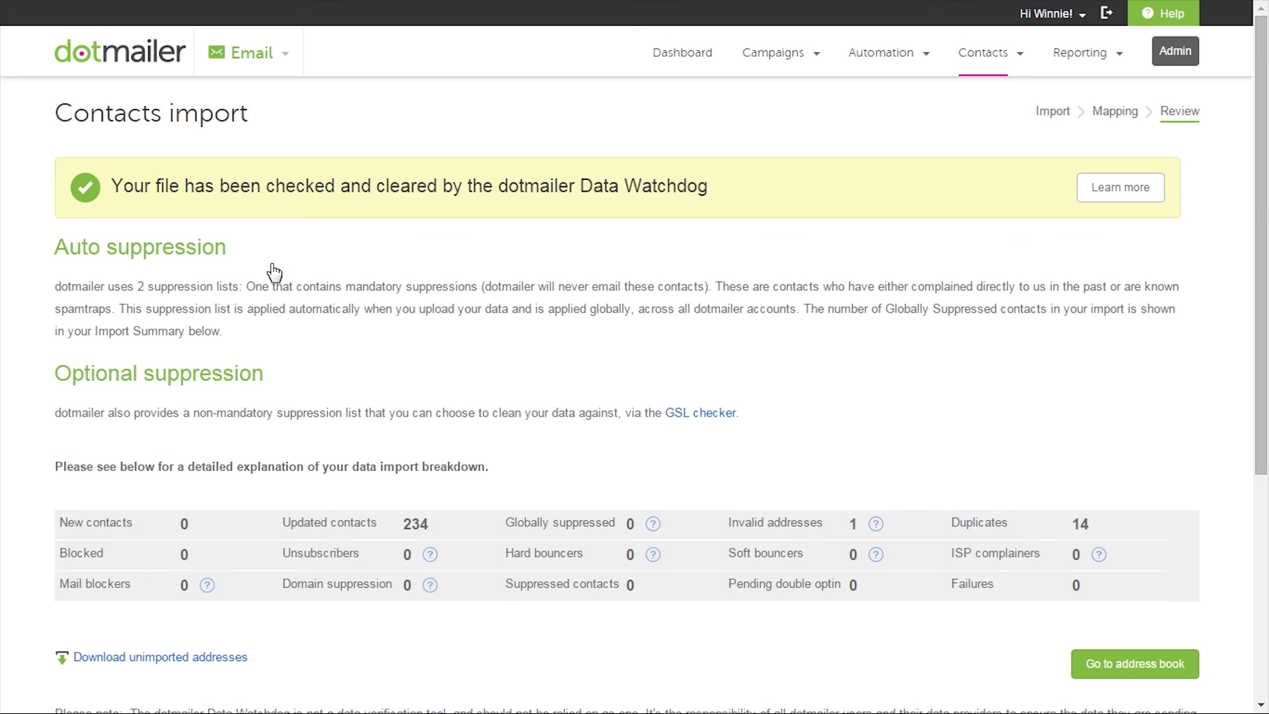
{"action": "key", "text": "alt+Left"}
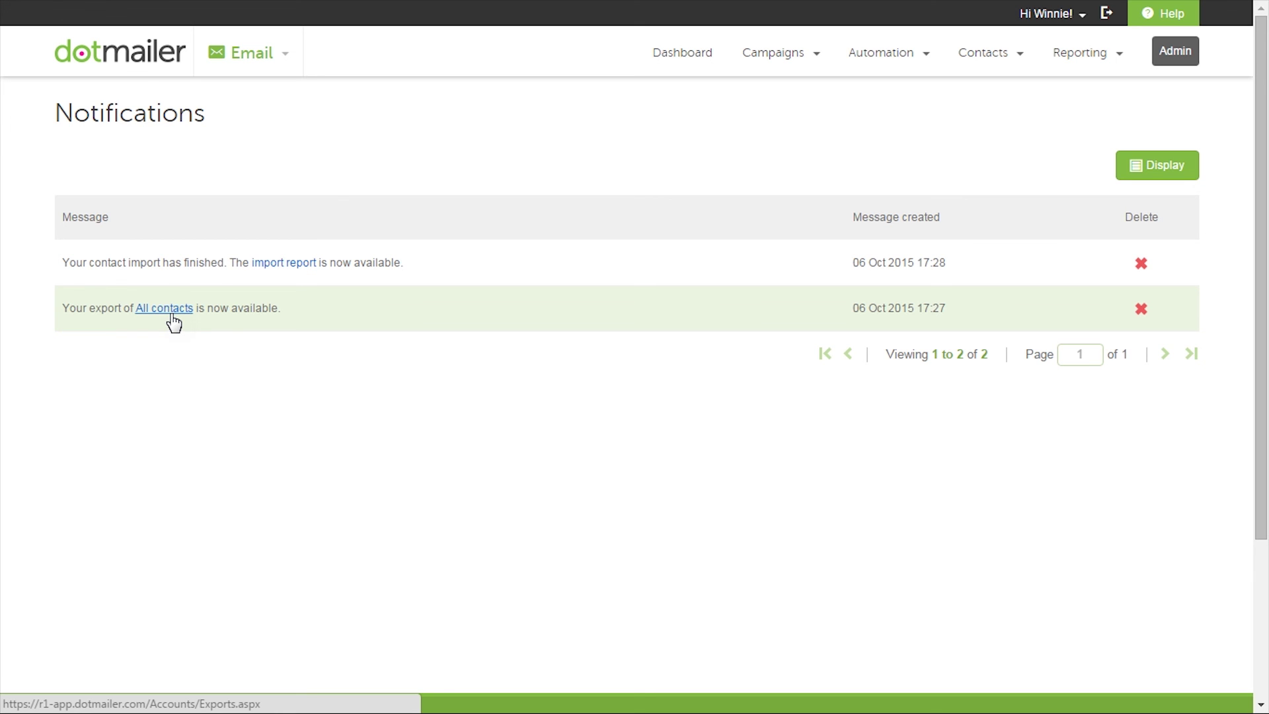
{"action": "left_click", "coordinate": [1051, 13]}
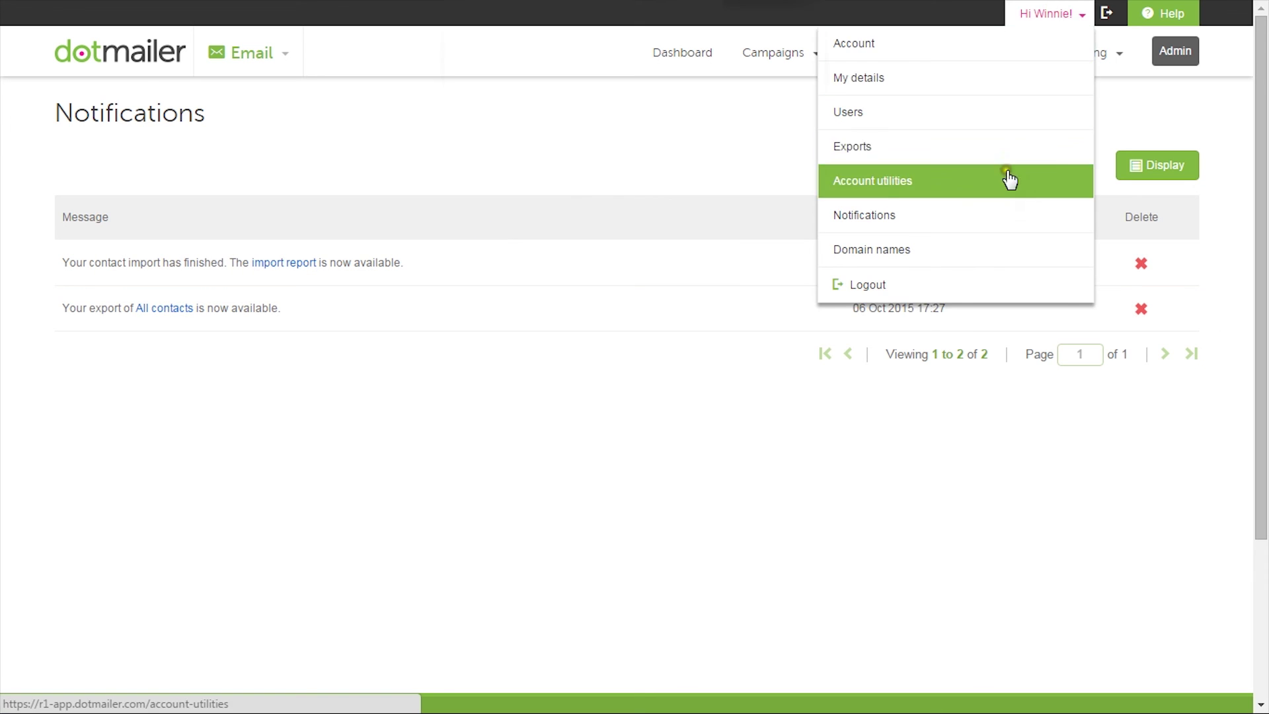
Step: Go to the Domain names page, which shows no domains matching the filters
{"action": "left_click", "coordinate": [972, 245]}
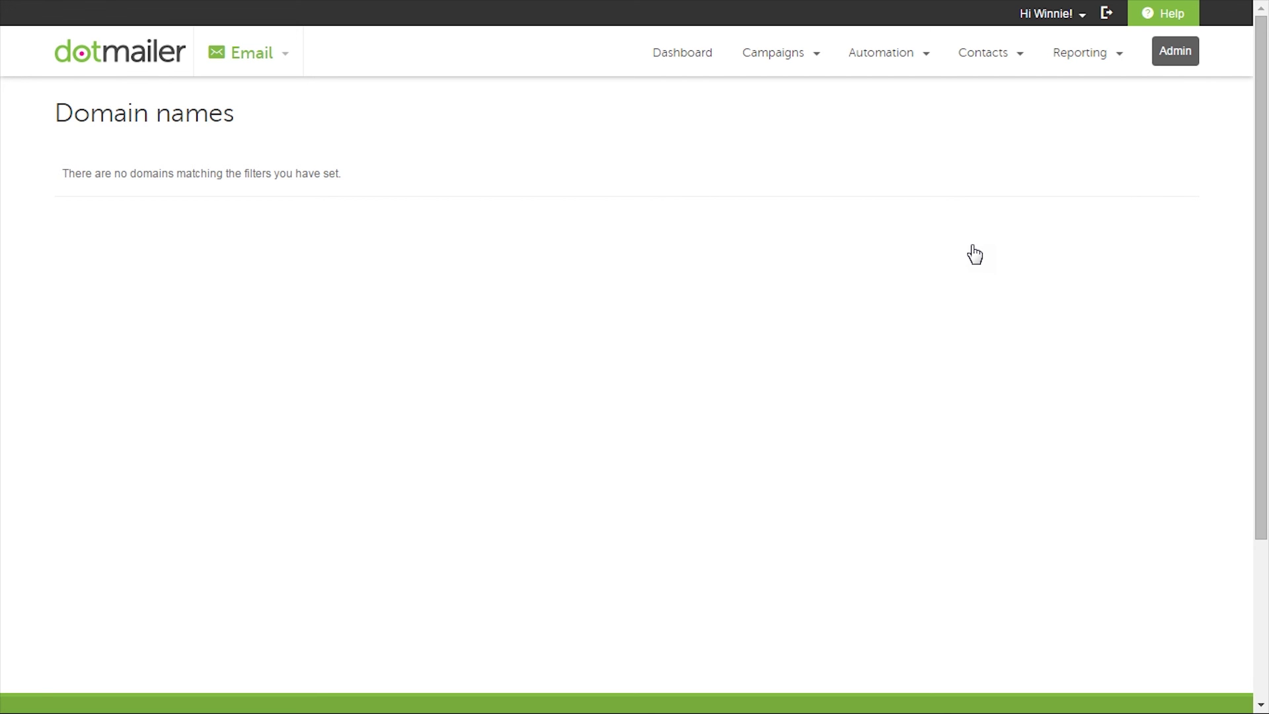
{"action": "left_click", "coordinate": [1045, 14]}
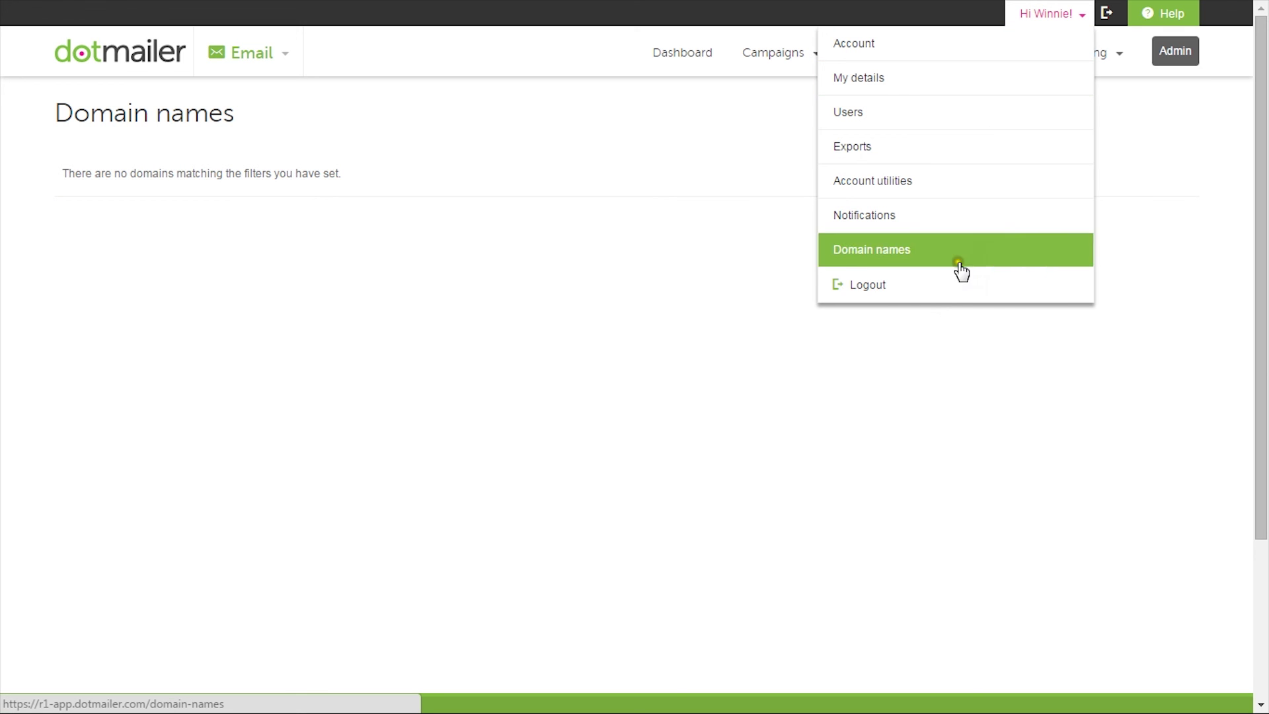